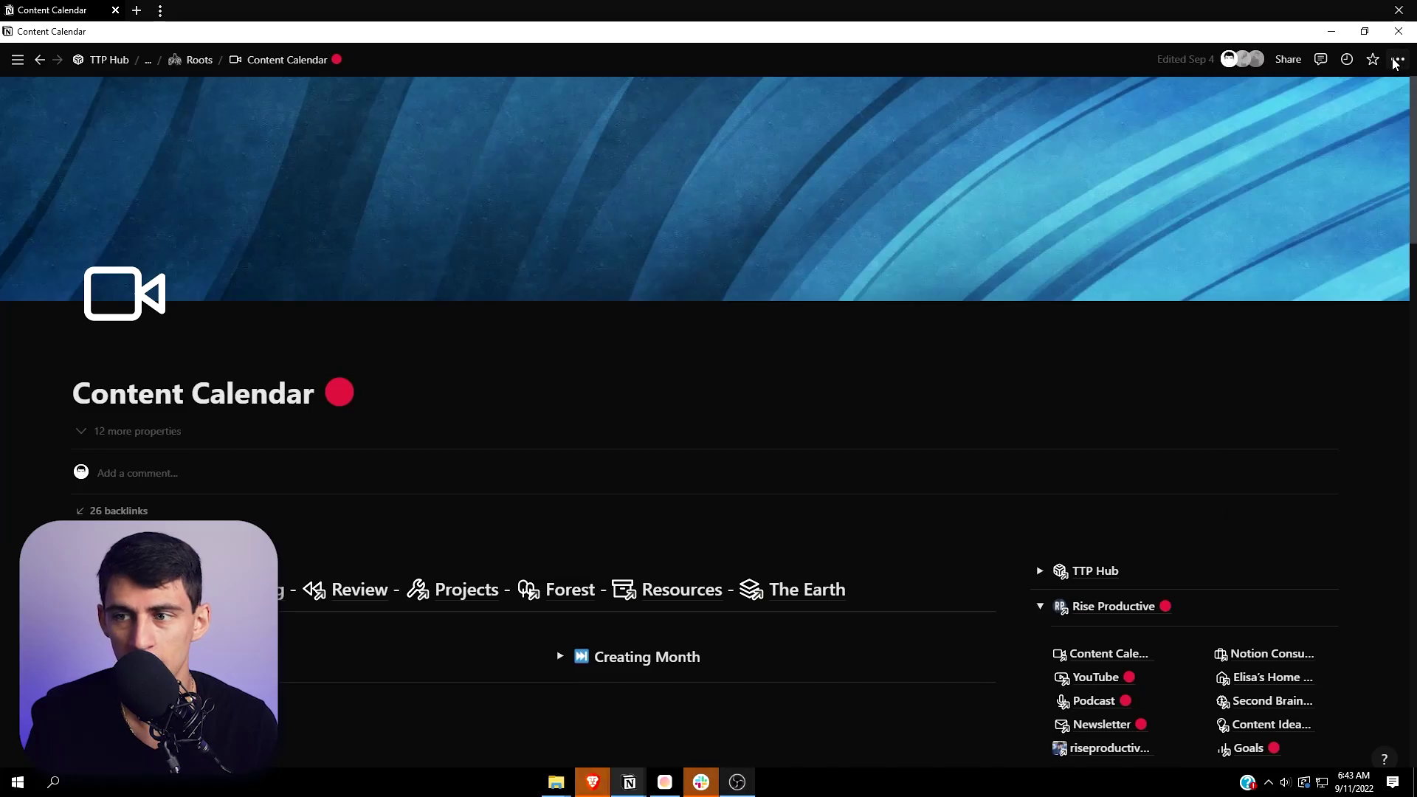
# Search the page's connections menu for 'zapier' and view the full list of managed connections.
pyautogui.click(1394, 64)
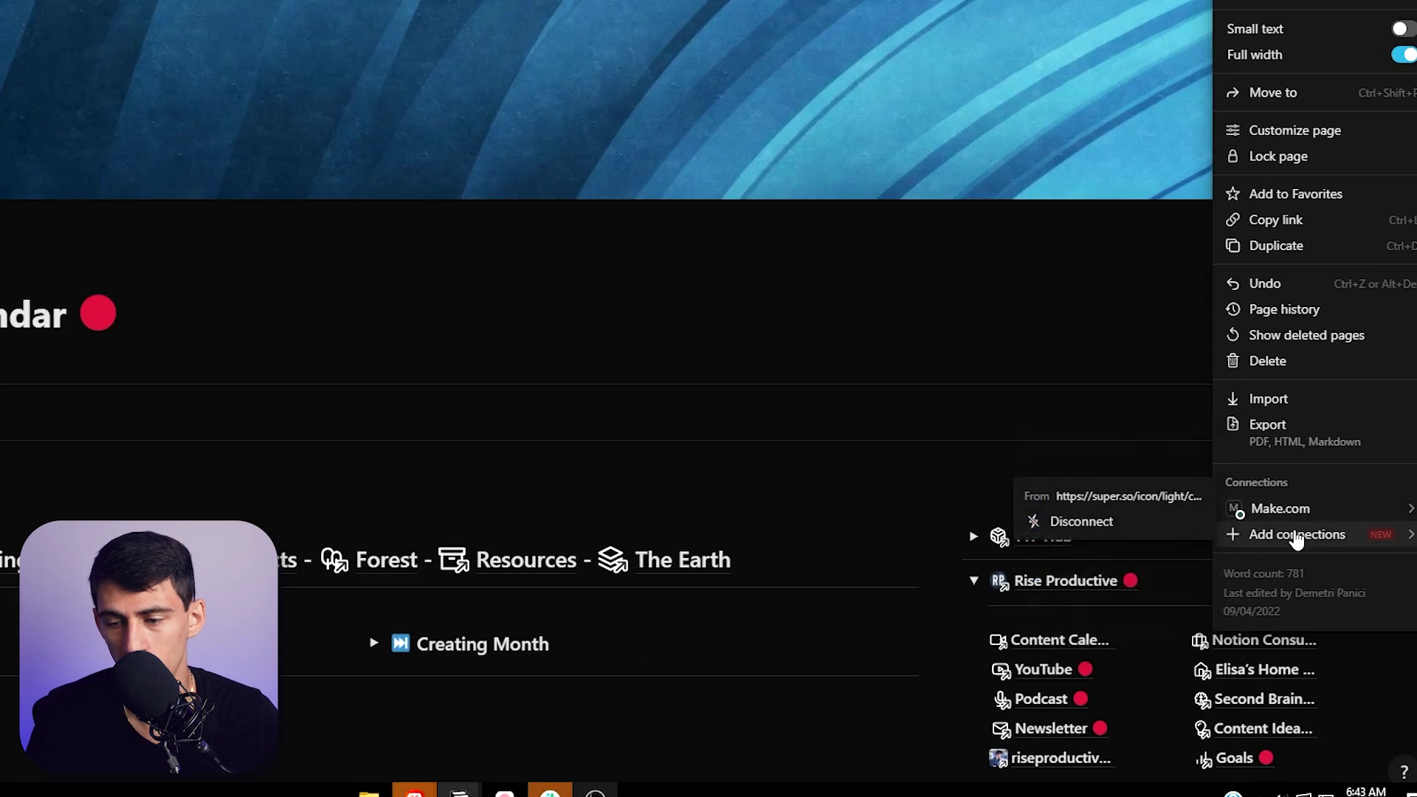
pyautogui.moveTo(1297, 574)
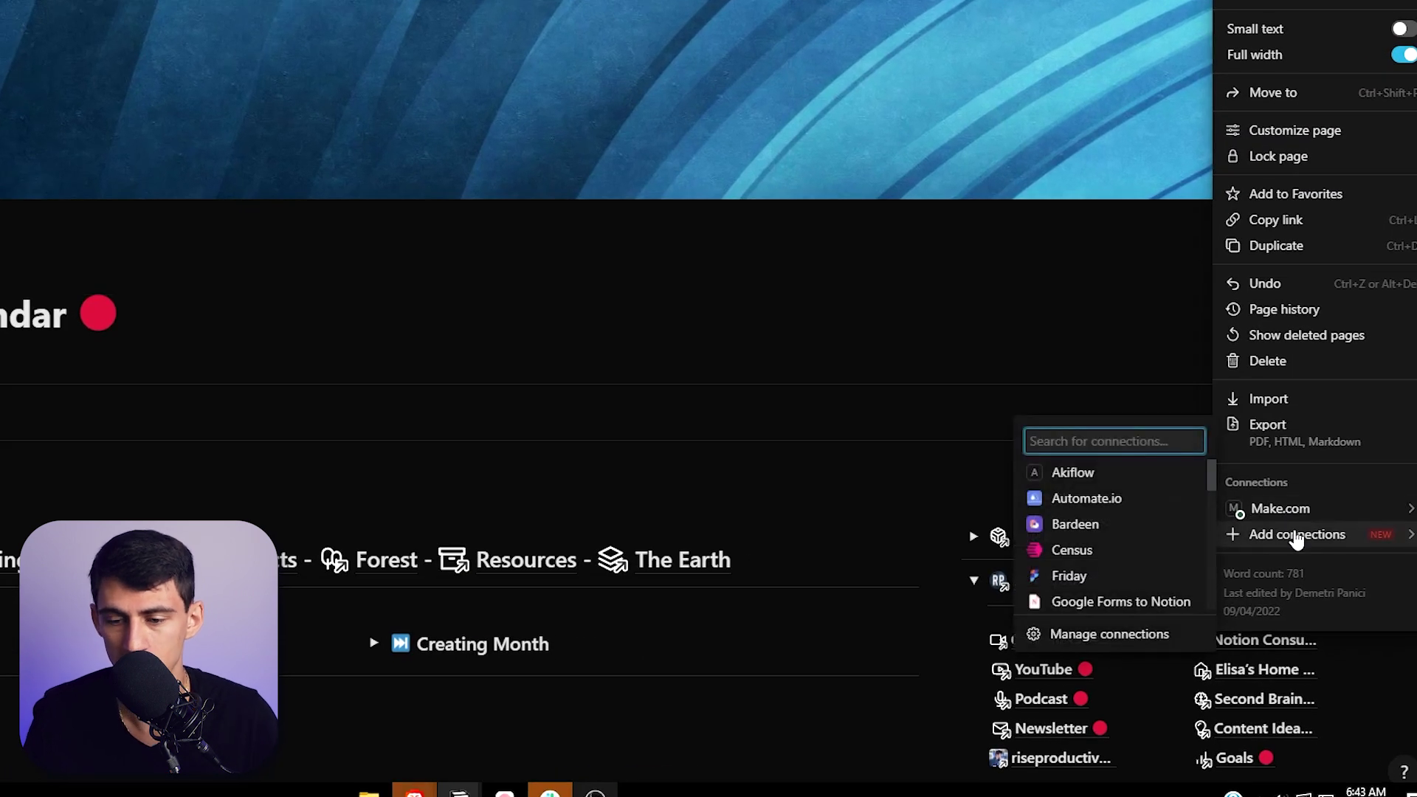
pyautogui.write('zapier')
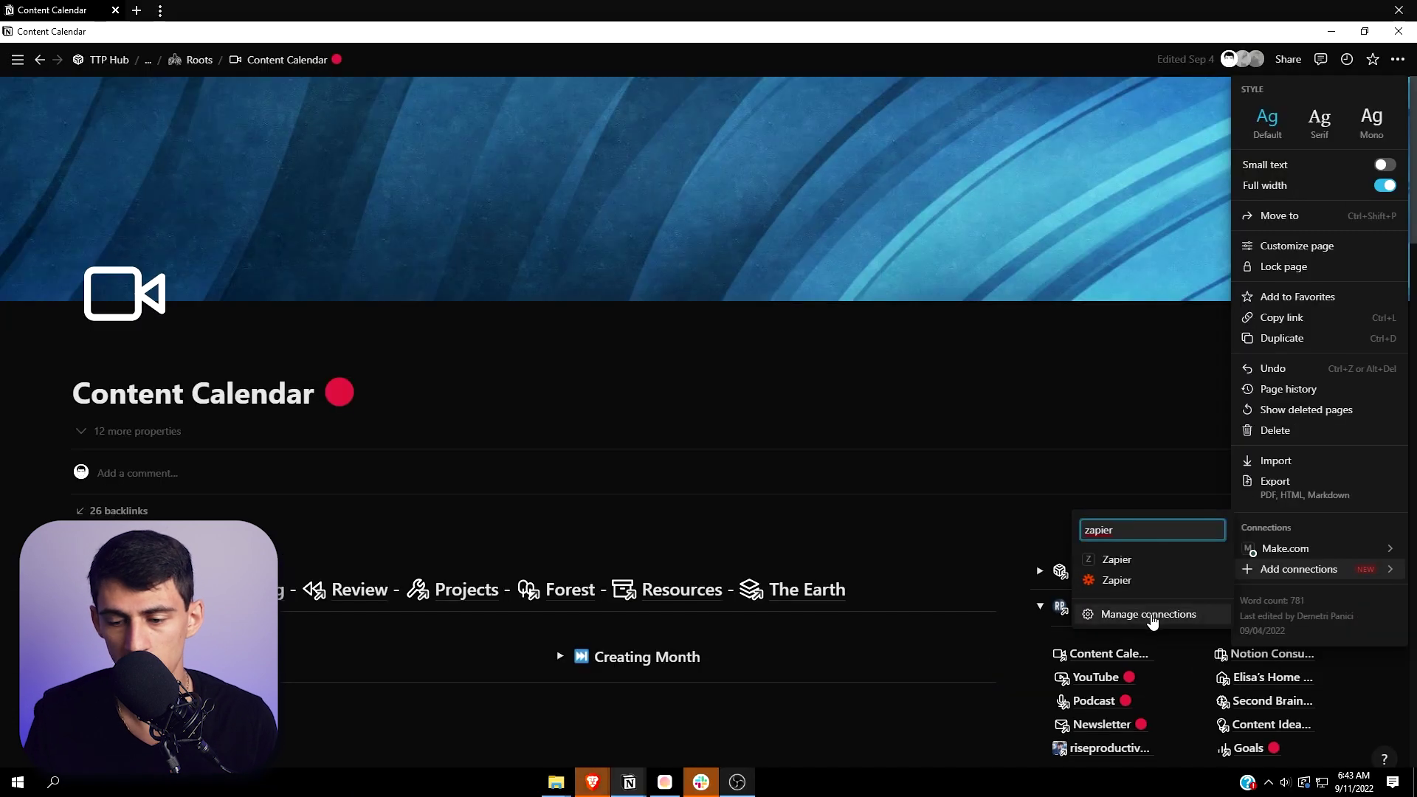
pyautogui.click(1106, 588)
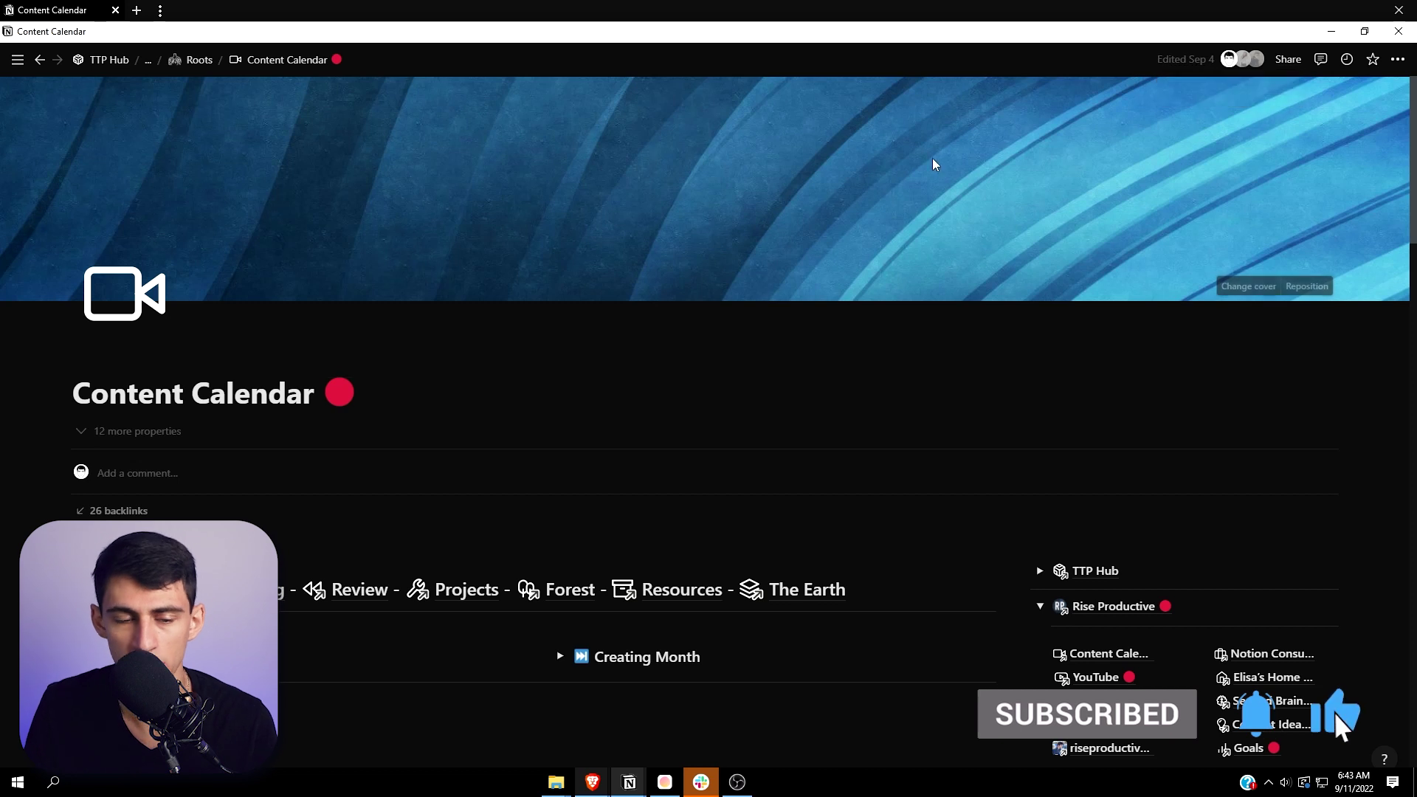
# Collapse the Rise Productive toggle to hide its sub-page links, then bring up workspace search.
pyautogui.scroll(-1, 829, 196)
pyautogui.scroll(1, 825, 200)
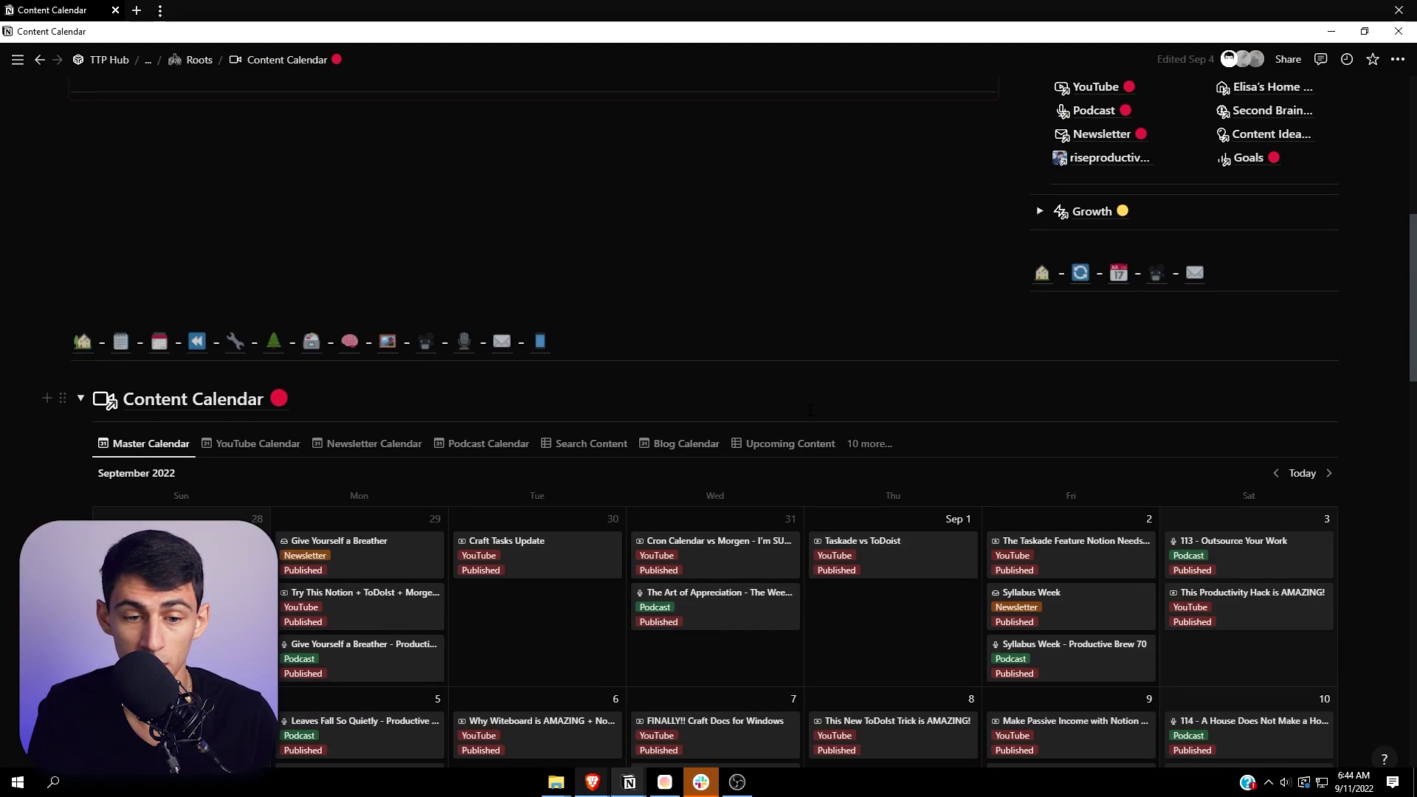
pyautogui.scroll(2, 882, 237)
pyautogui.click(1038, 164)
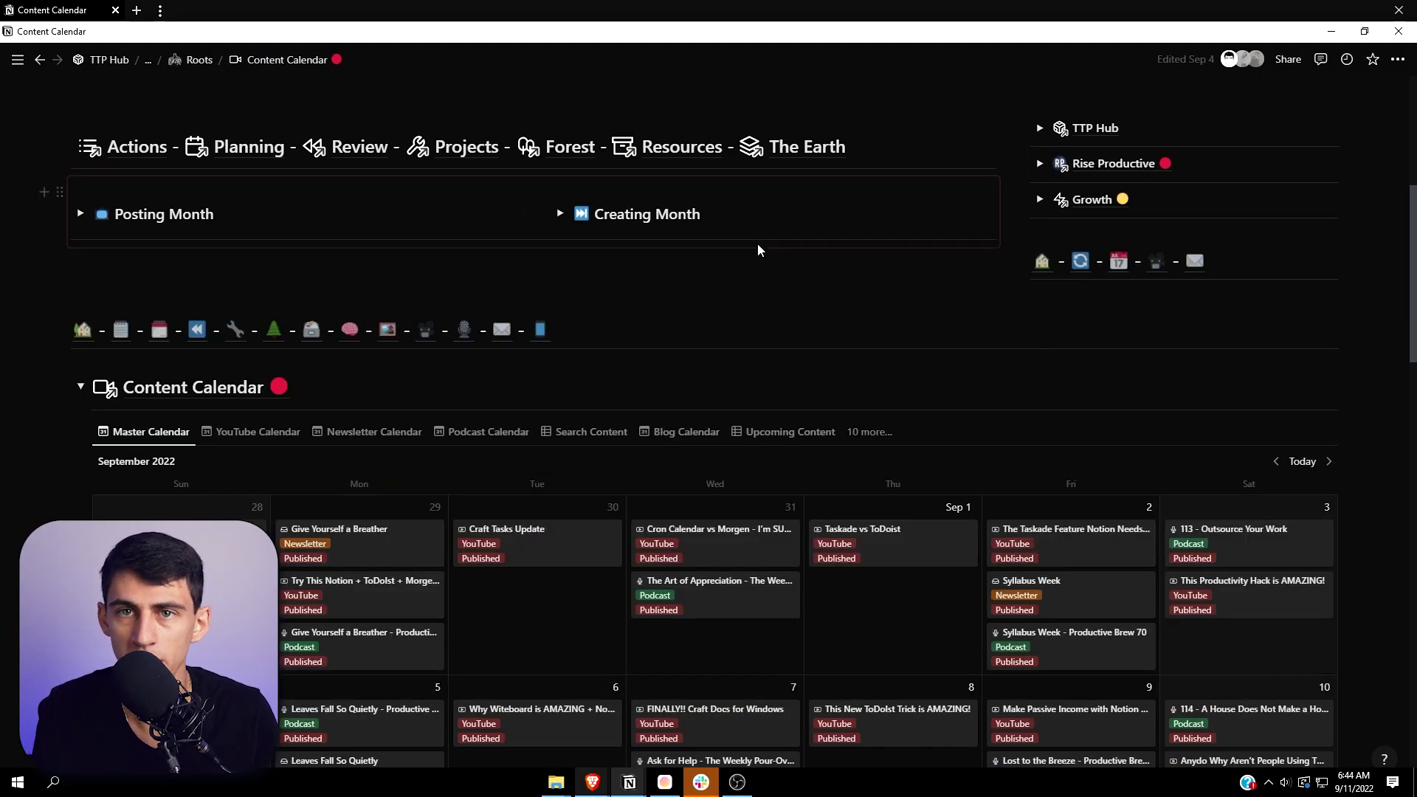
pyautogui.hotkey('ctrl', 'k')
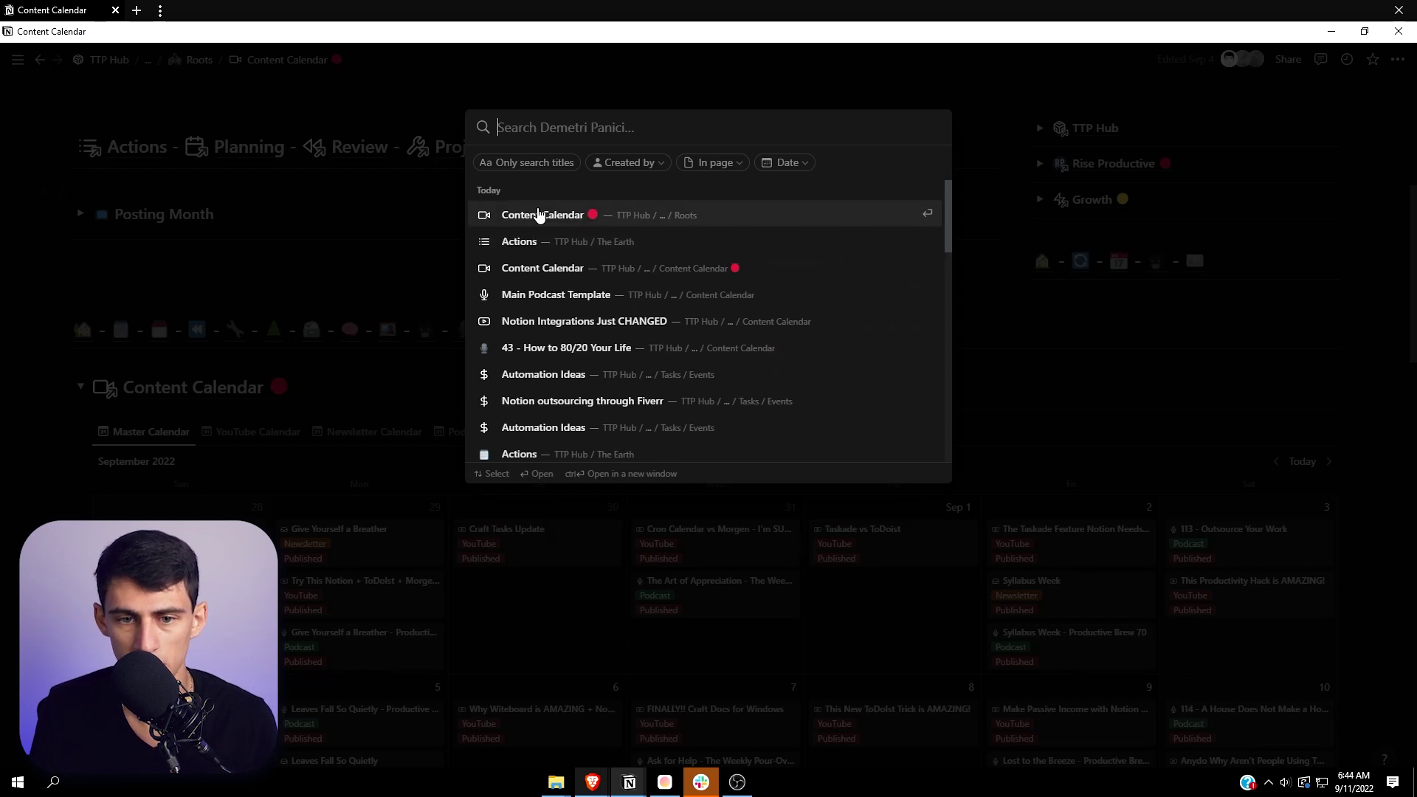
# Add a search date filter starting Sep 11, 2022.
pyautogui.scroll(-1, 688, 309)
pyautogui.scroll(1, 738, 295)
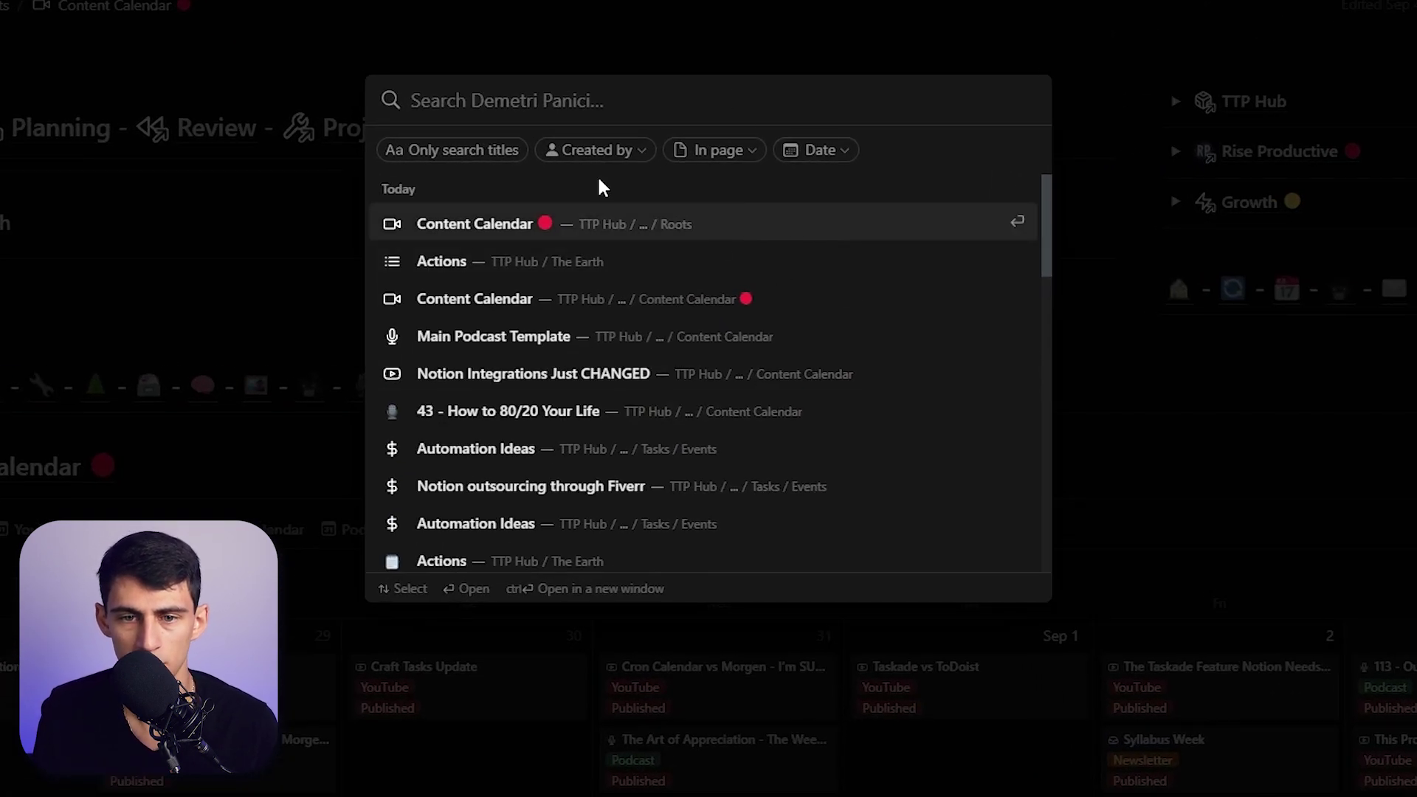
pyautogui.click(804, 151)
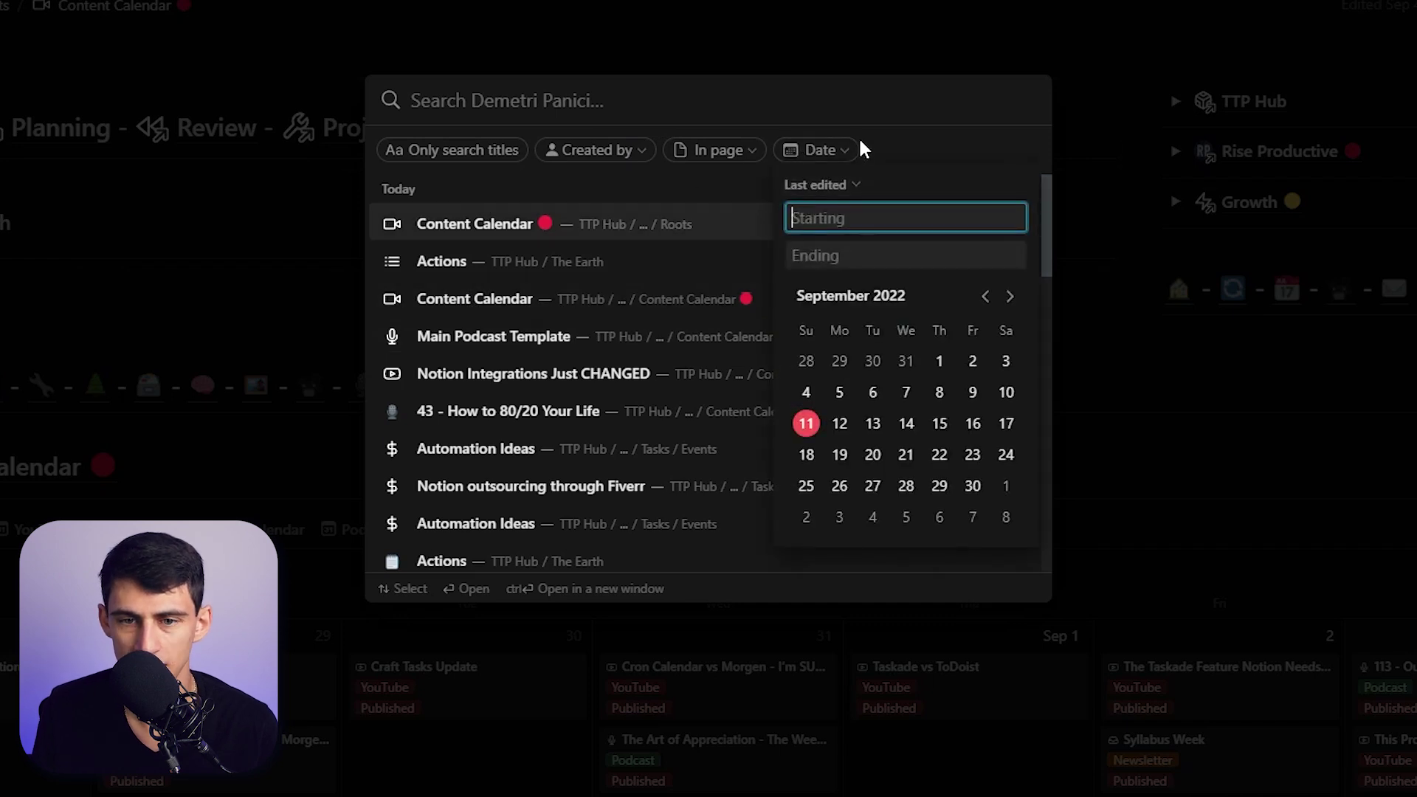
pyautogui.click(826, 184)
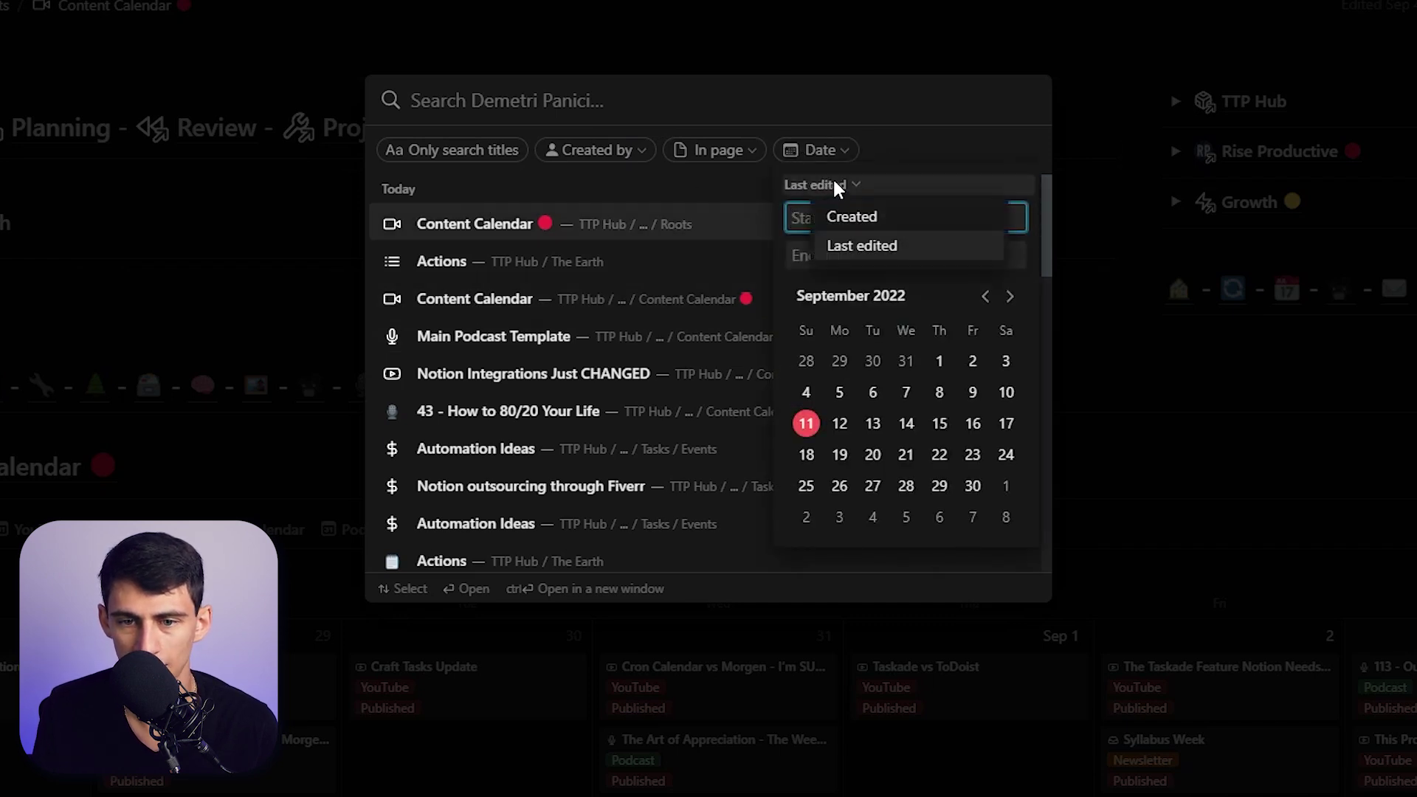
pyautogui.click(837, 186)
pyautogui.click(849, 189)
pyautogui.click(858, 183)
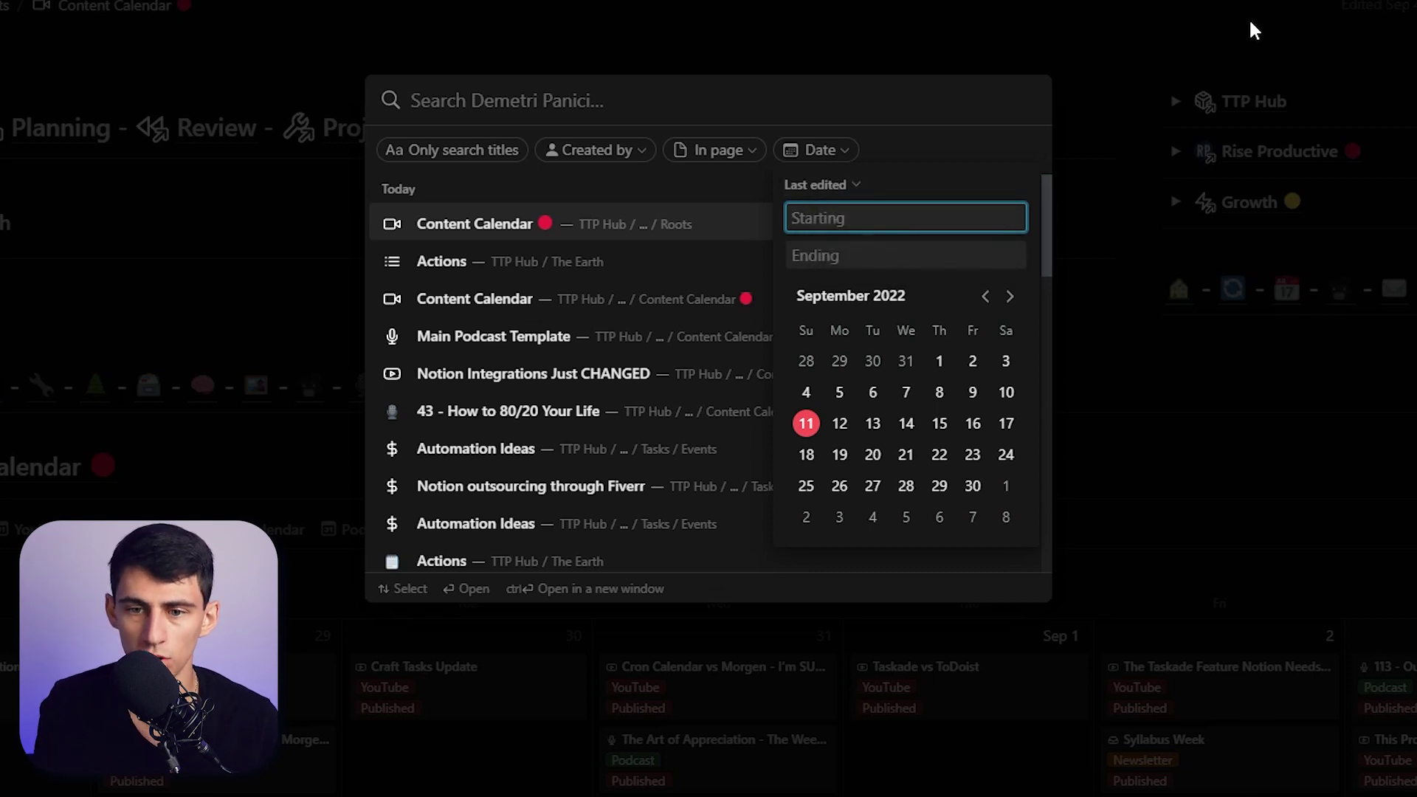
pyautogui.click(805, 424)
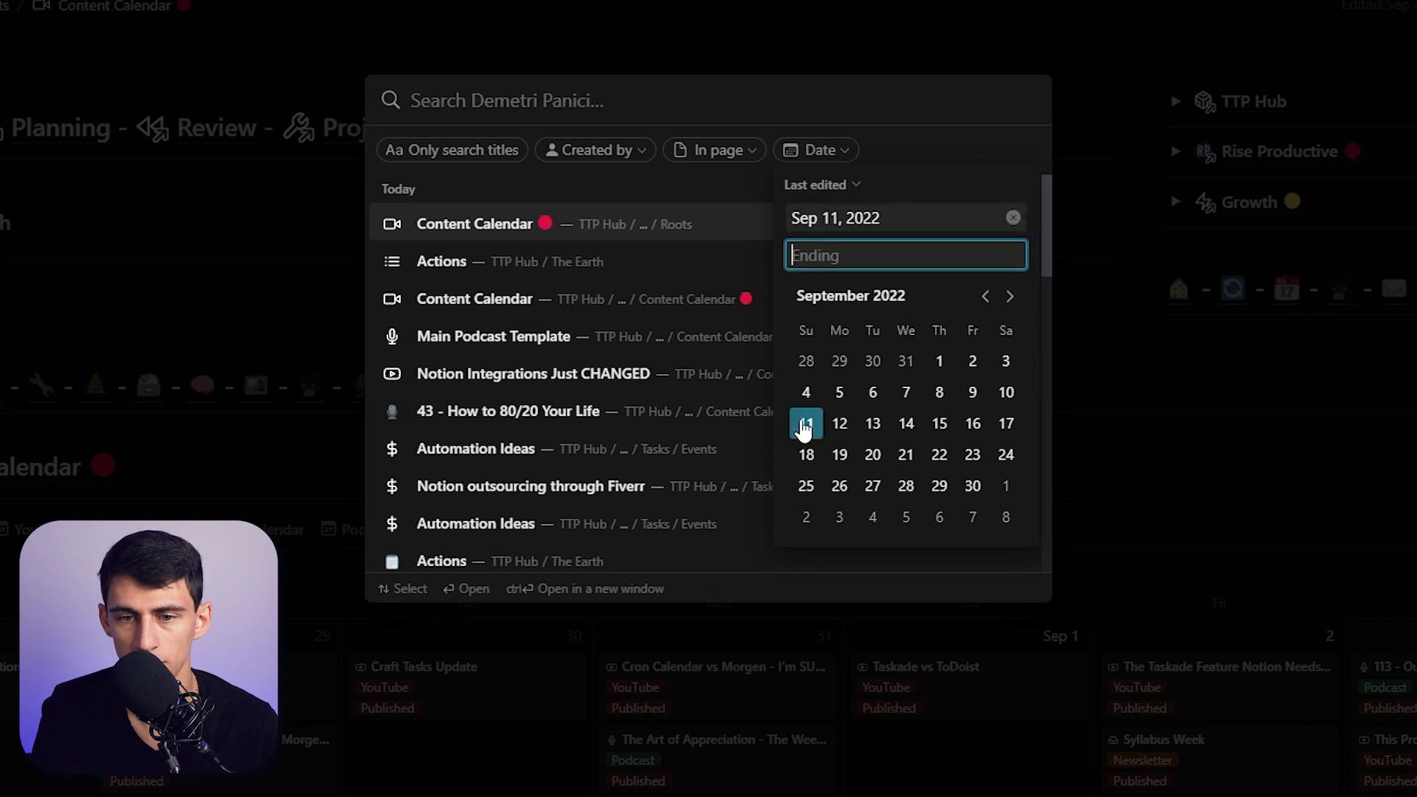
pyautogui.click(926, 126)
# Change the date filter from Last edited to Created.
pyautogui.scroll(-5, 676, 443)
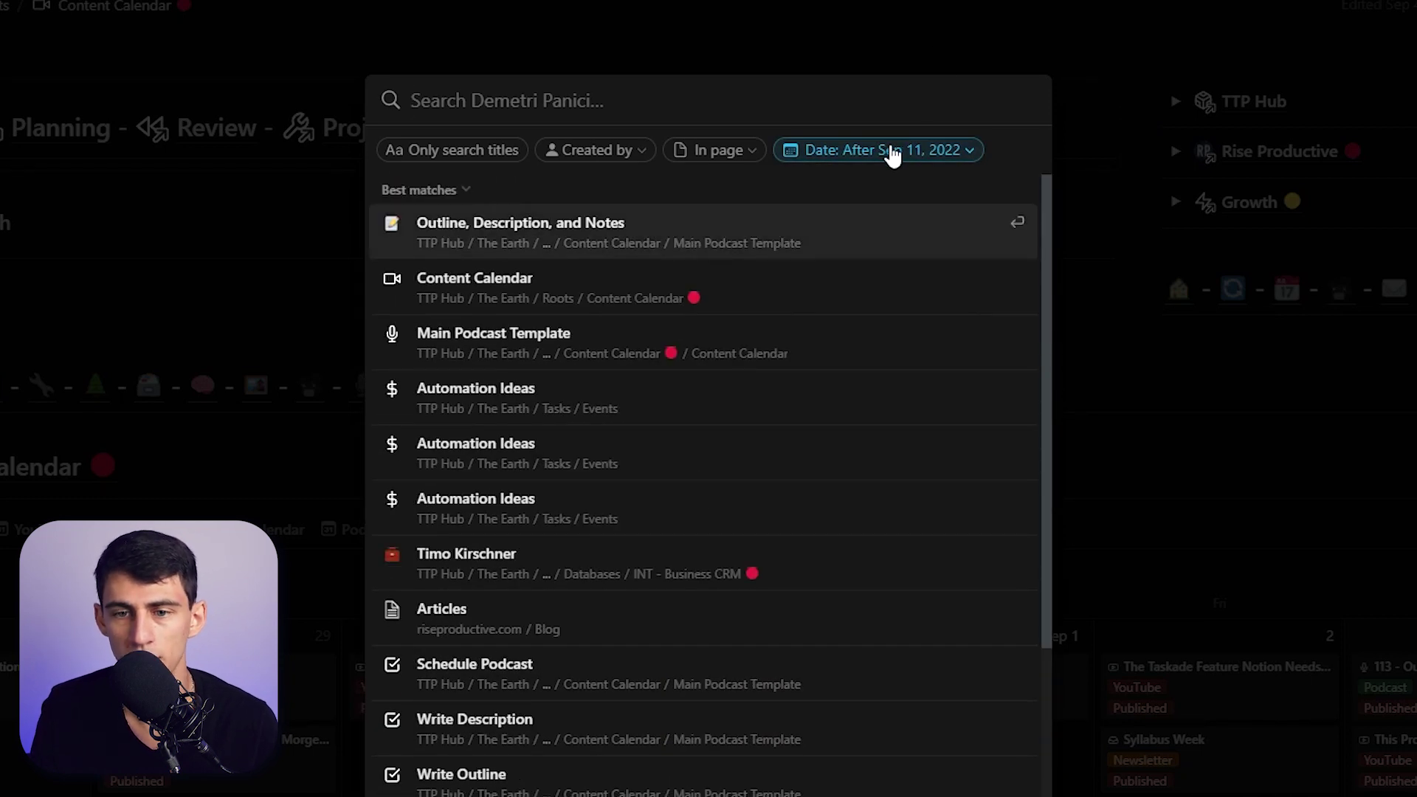
pyautogui.click(892, 152)
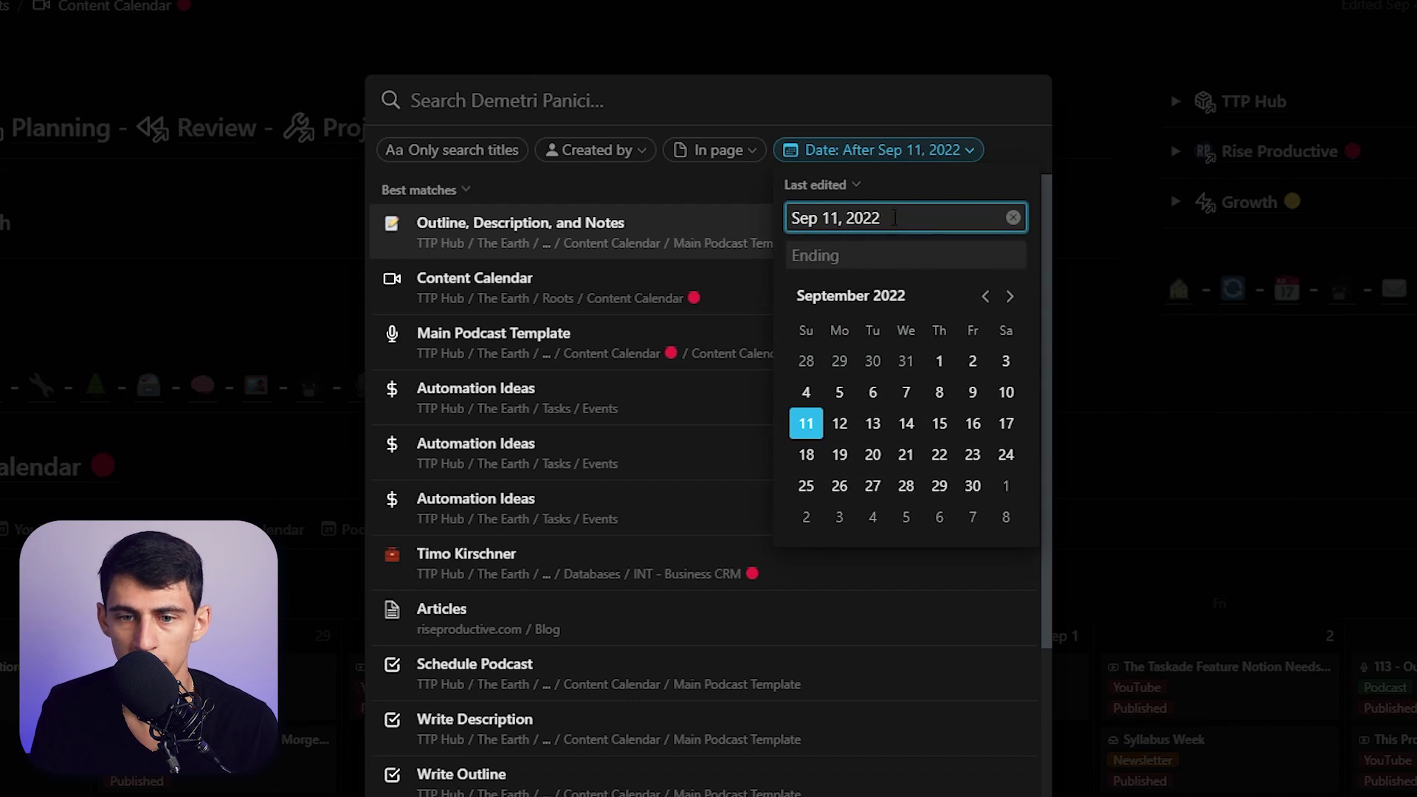
pyautogui.click(886, 159)
pyautogui.click(878, 150)
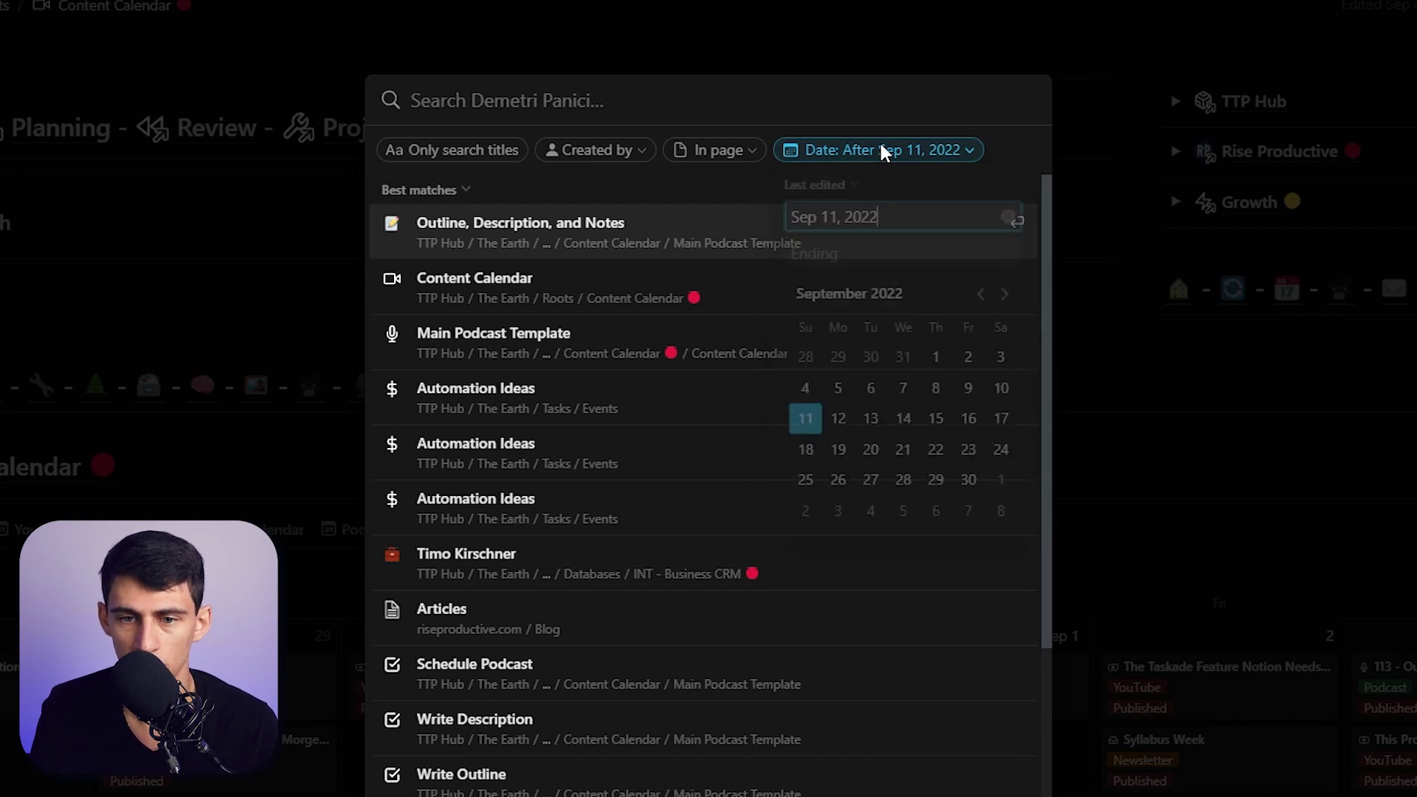
pyautogui.click(848, 186)
pyautogui.click(838, 218)
pyautogui.press('Escape')
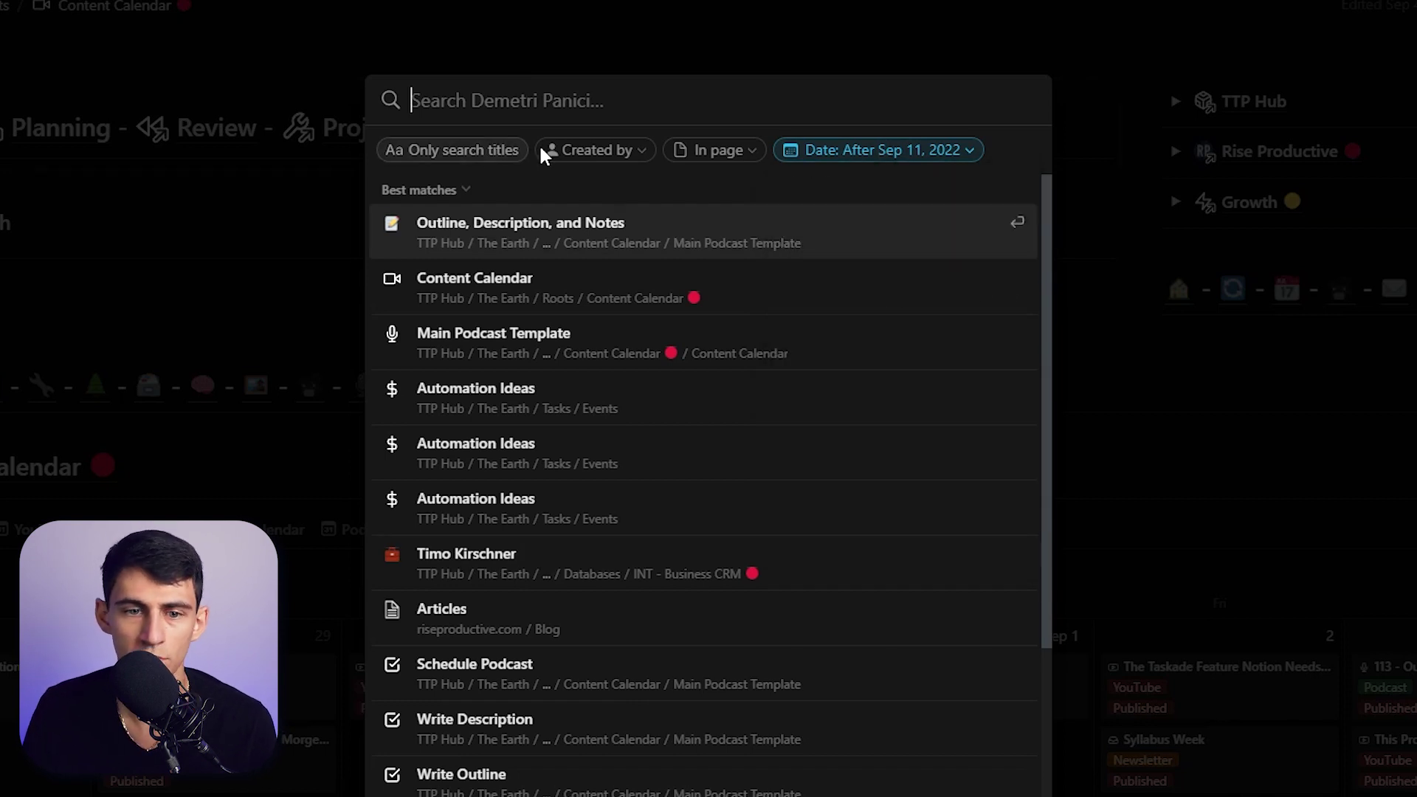
# Limit search to Content Calendar pages, titles only, and search for 'Podcast'.
pyautogui.click(736, 150)
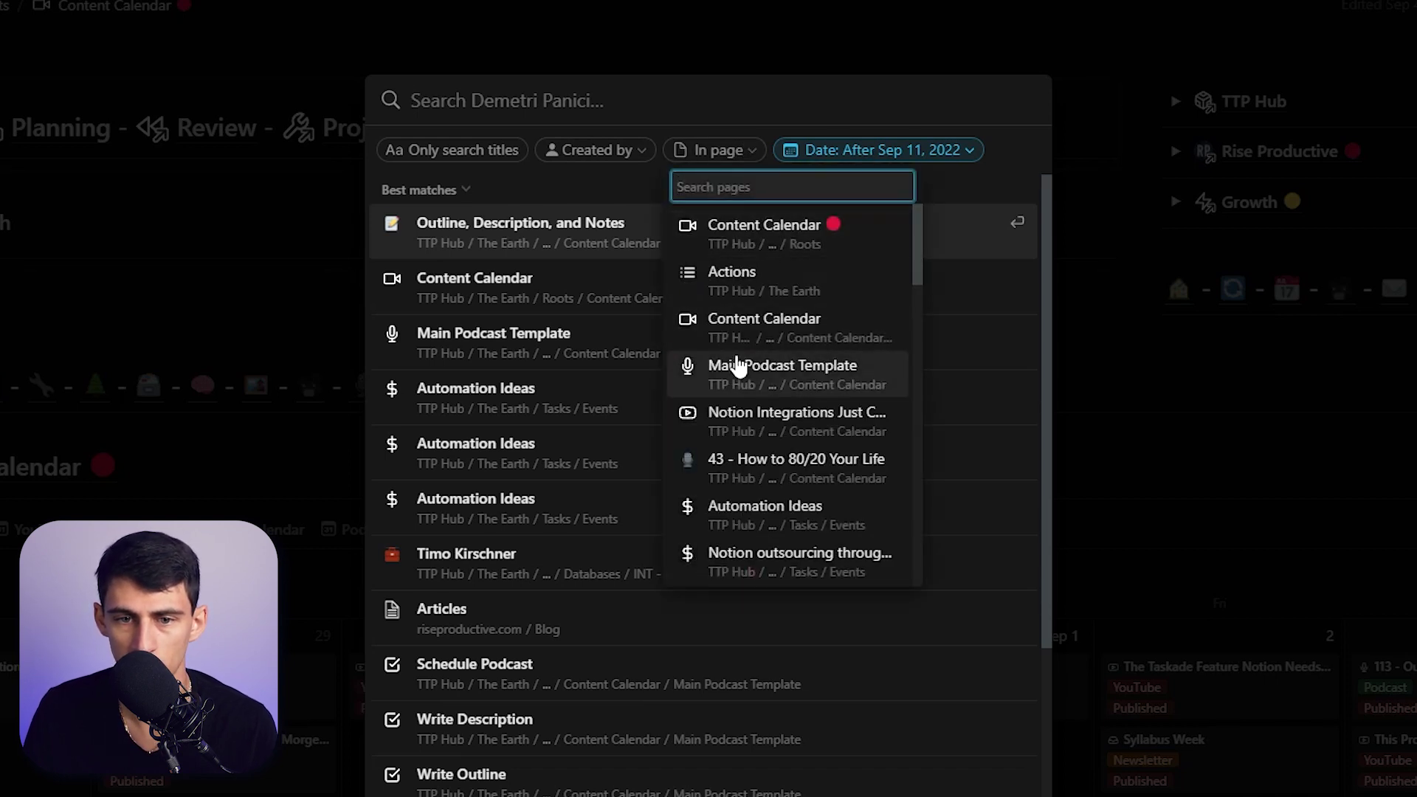
pyautogui.click(753, 245)
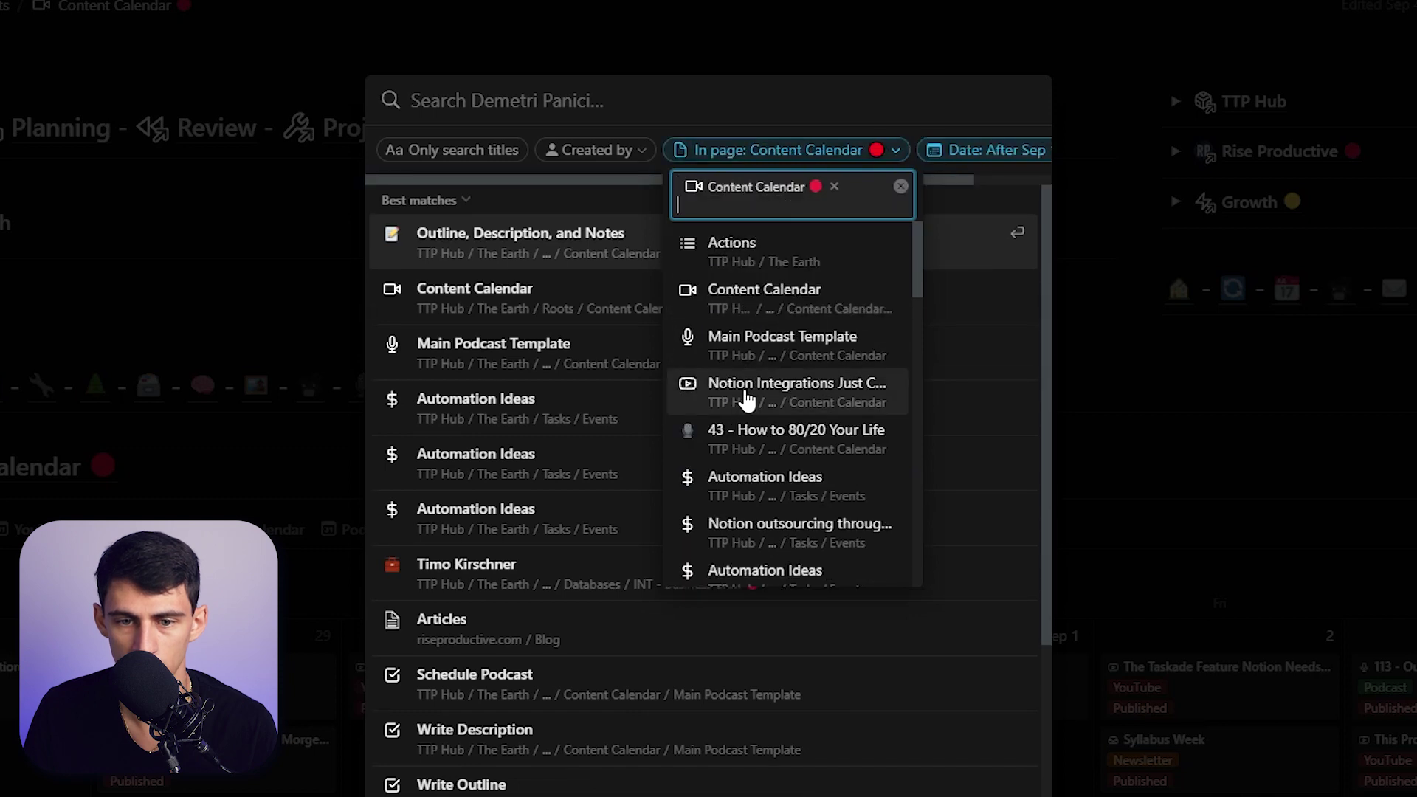
pyautogui.click(689, 112)
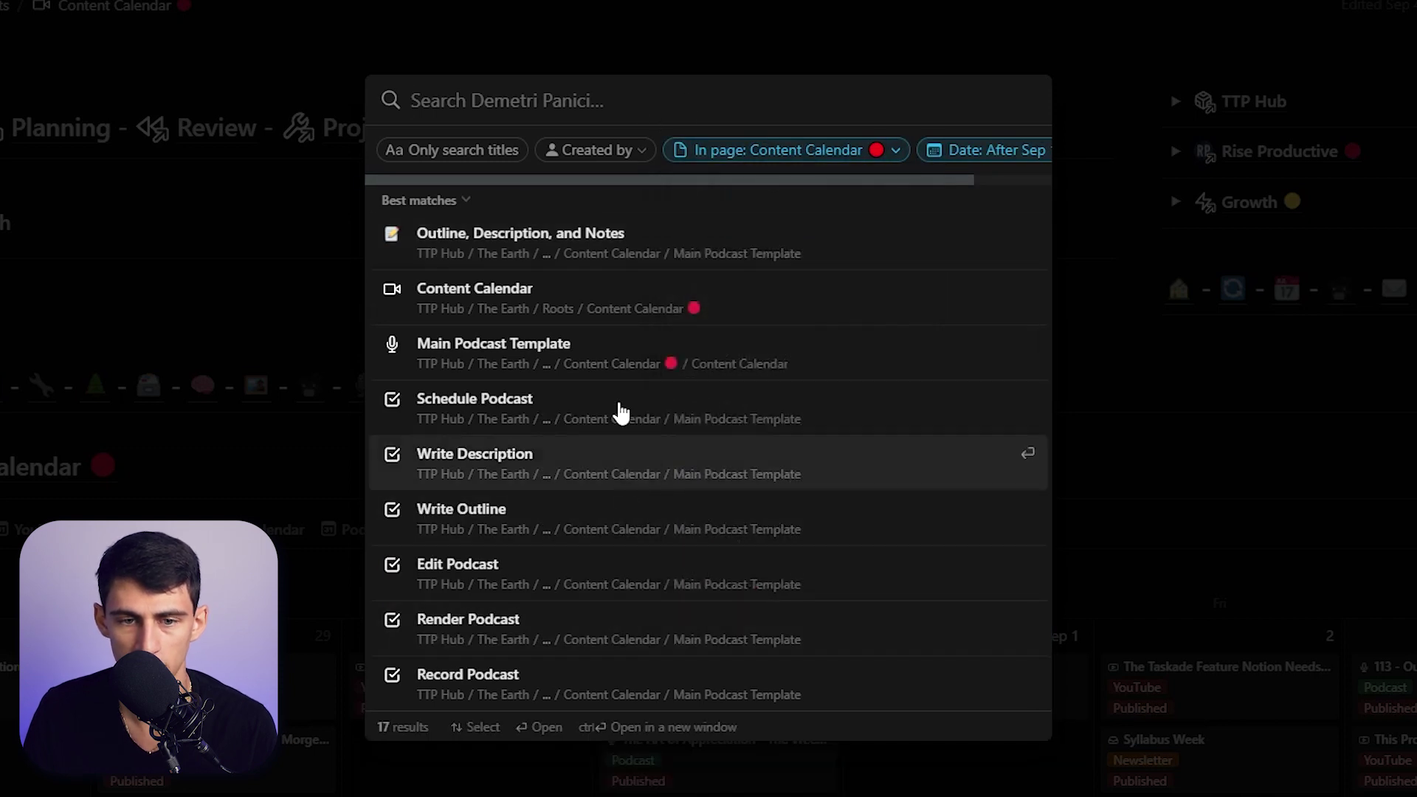
pyautogui.click(609, 157)
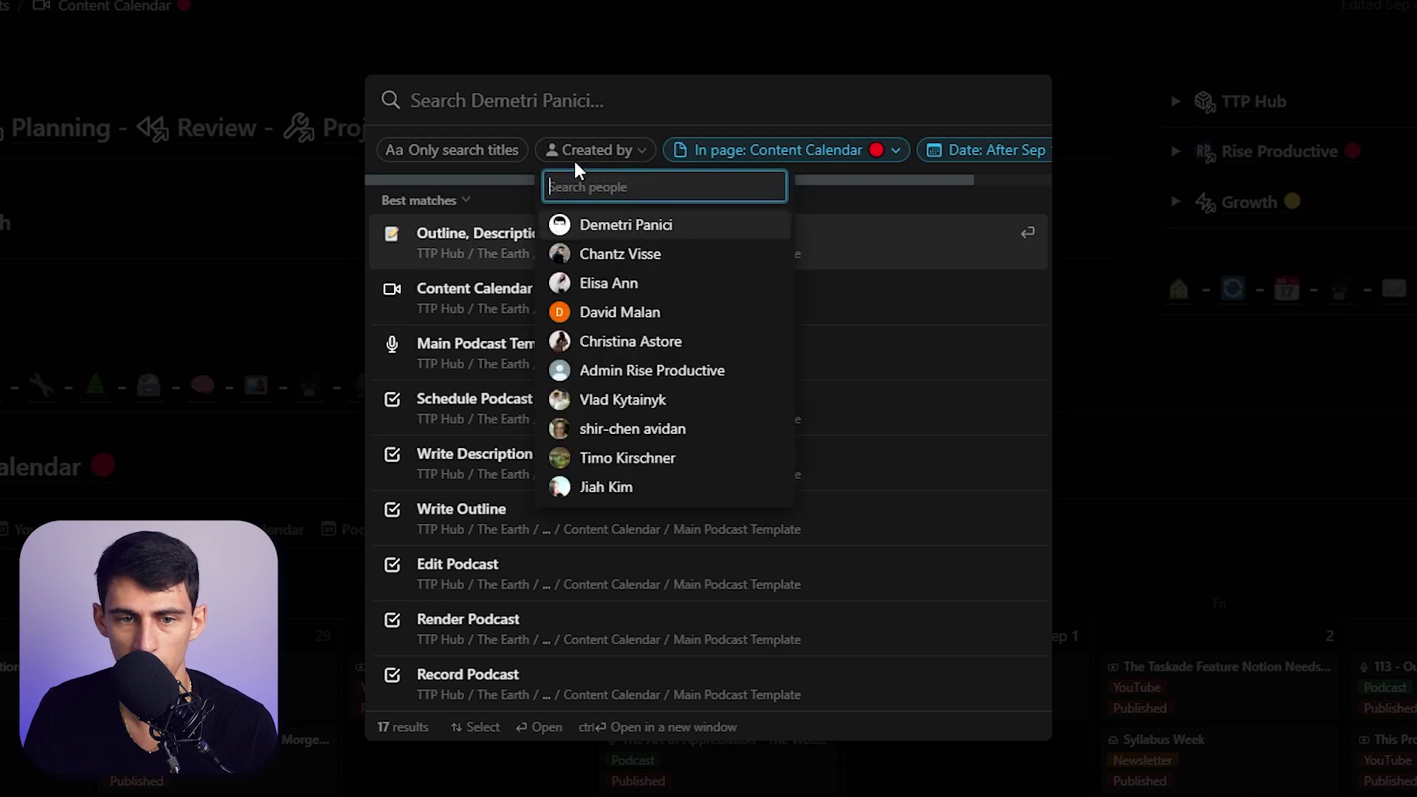
pyautogui.click(467, 153)
pyautogui.click(490, 159)
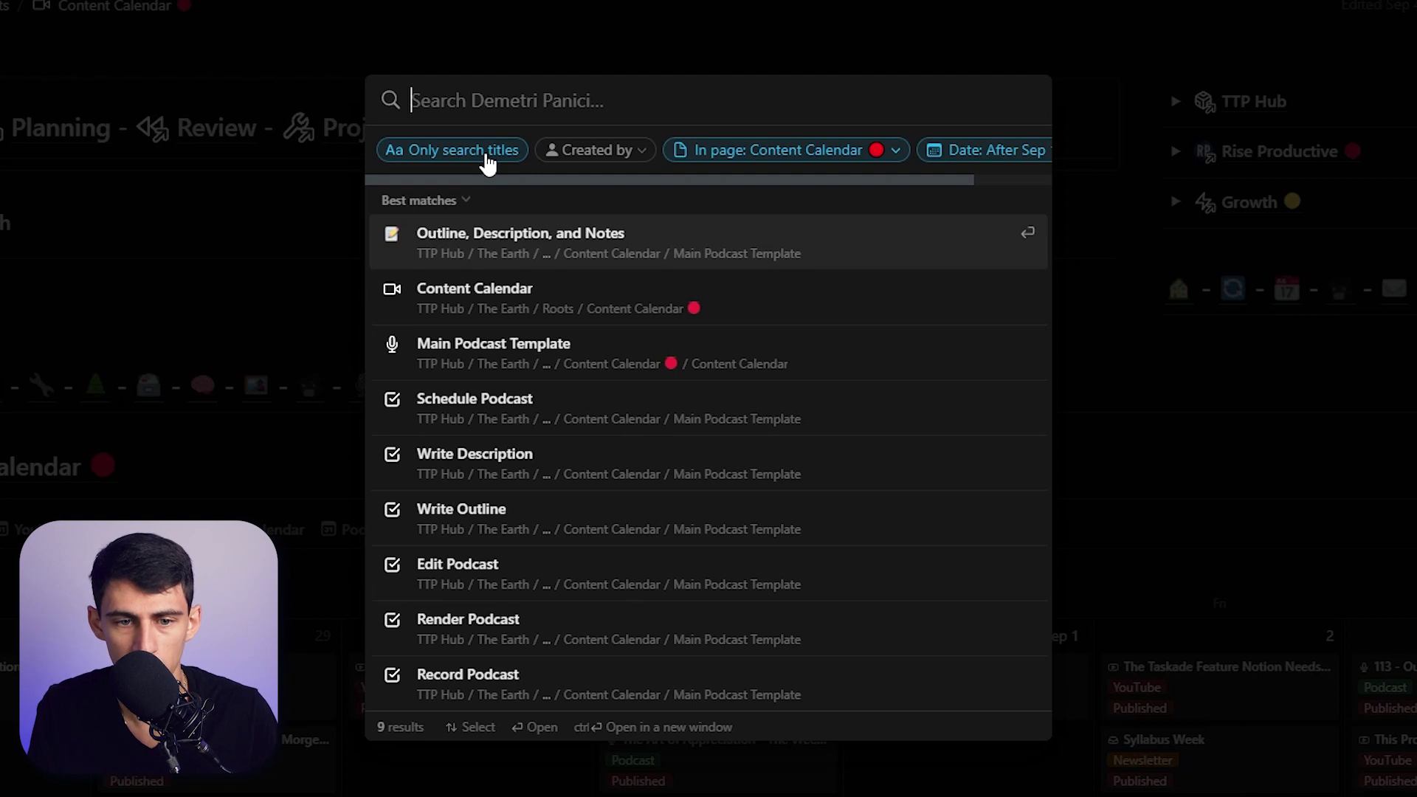
pyautogui.write('P')
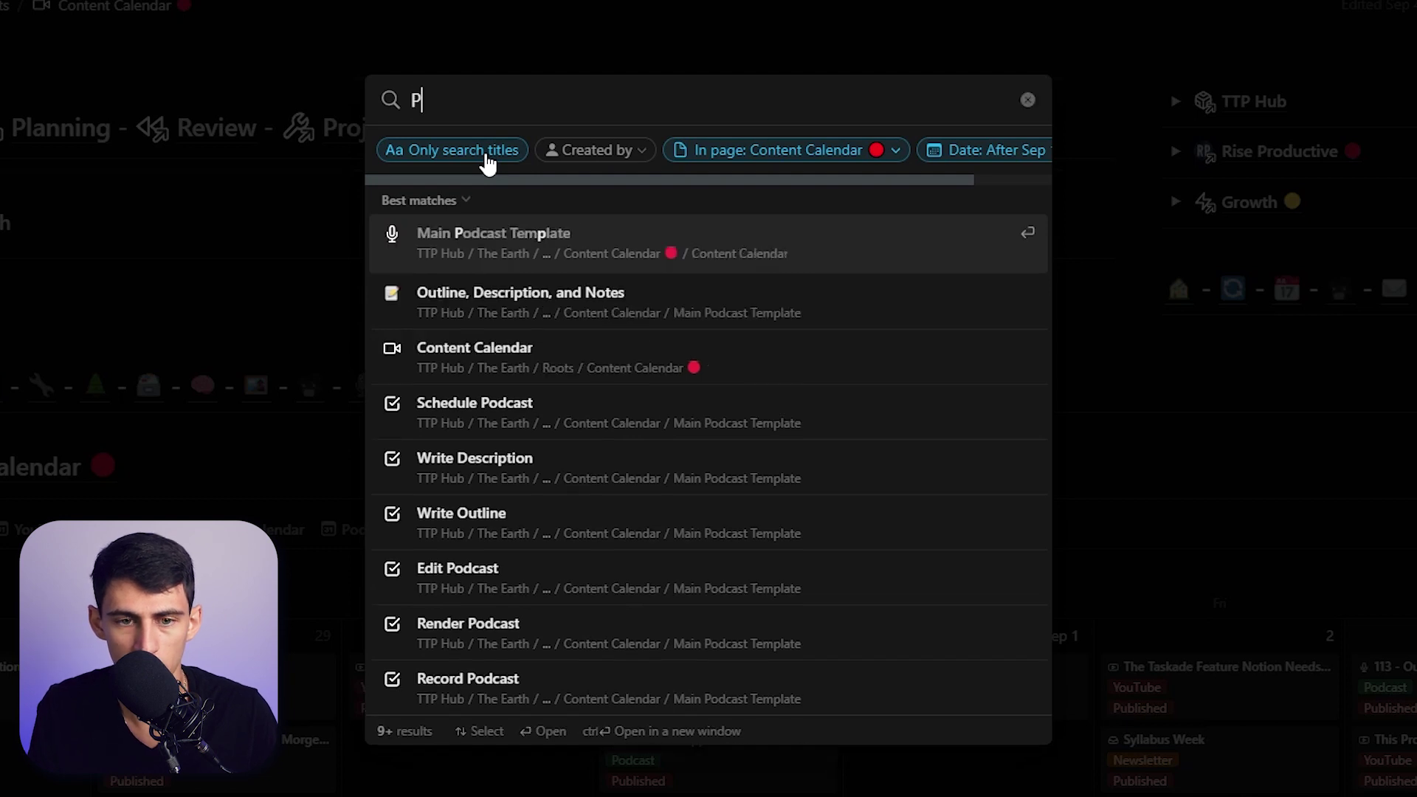
pyautogui.write('odcast')
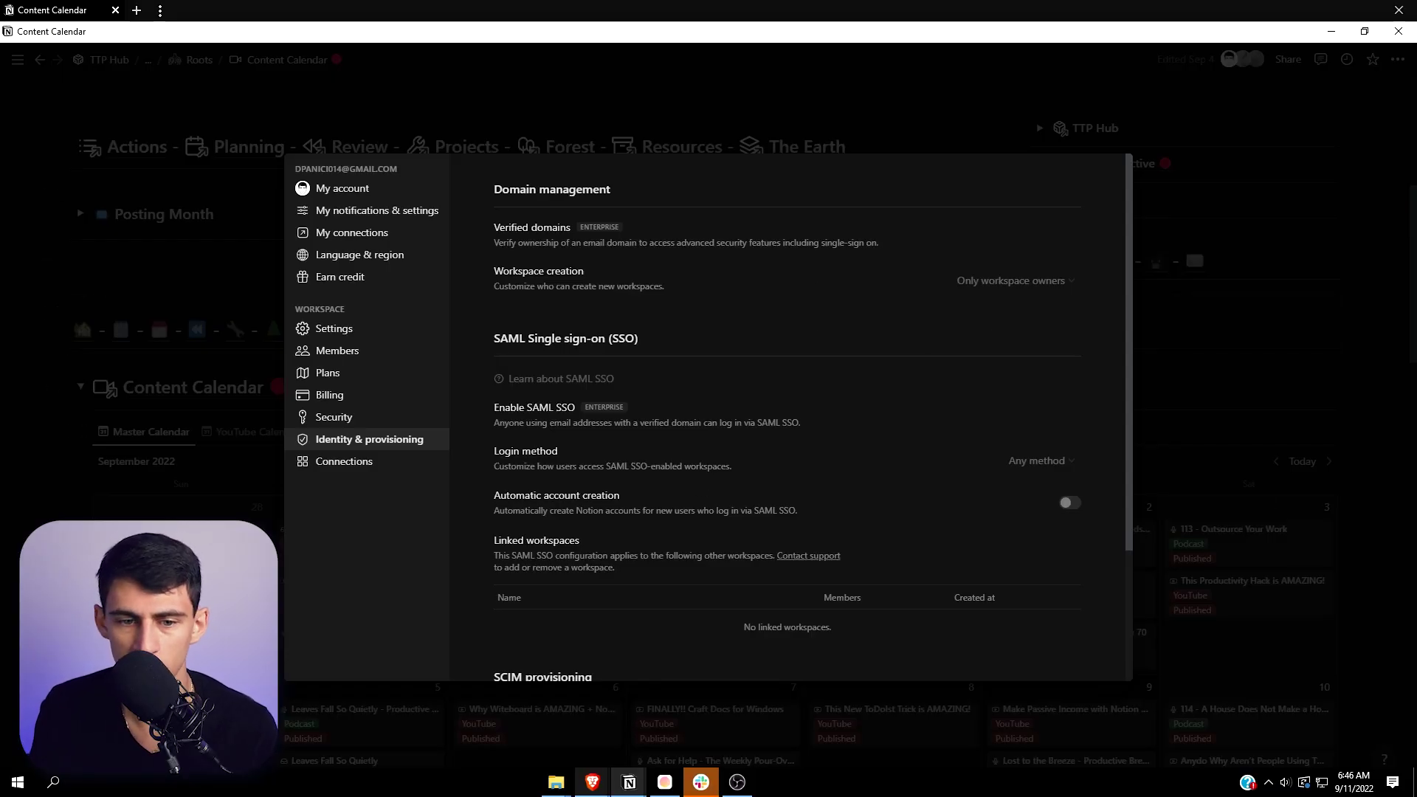
# Review the Identity & provisioning settings, then switch to Notion's releases page in Brave.
pyautogui.scroll(-3, 732, 366)
pyautogui.scroll(1, 478, 370)
pyautogui.scroll(-1, 686, 370)
pyautogui.scroll(3, 686, 370)
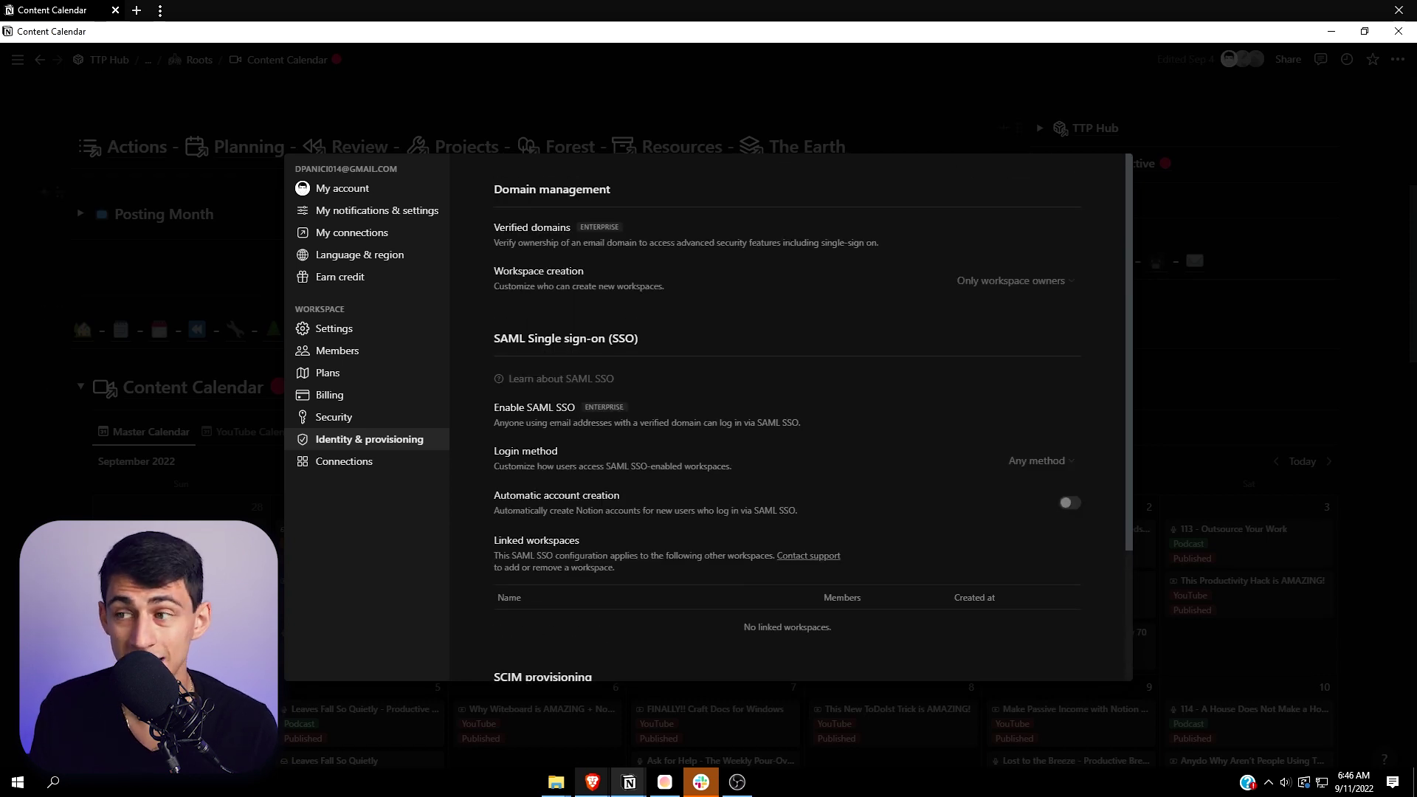
pyautogui.hotkey('alt', 'Tab')
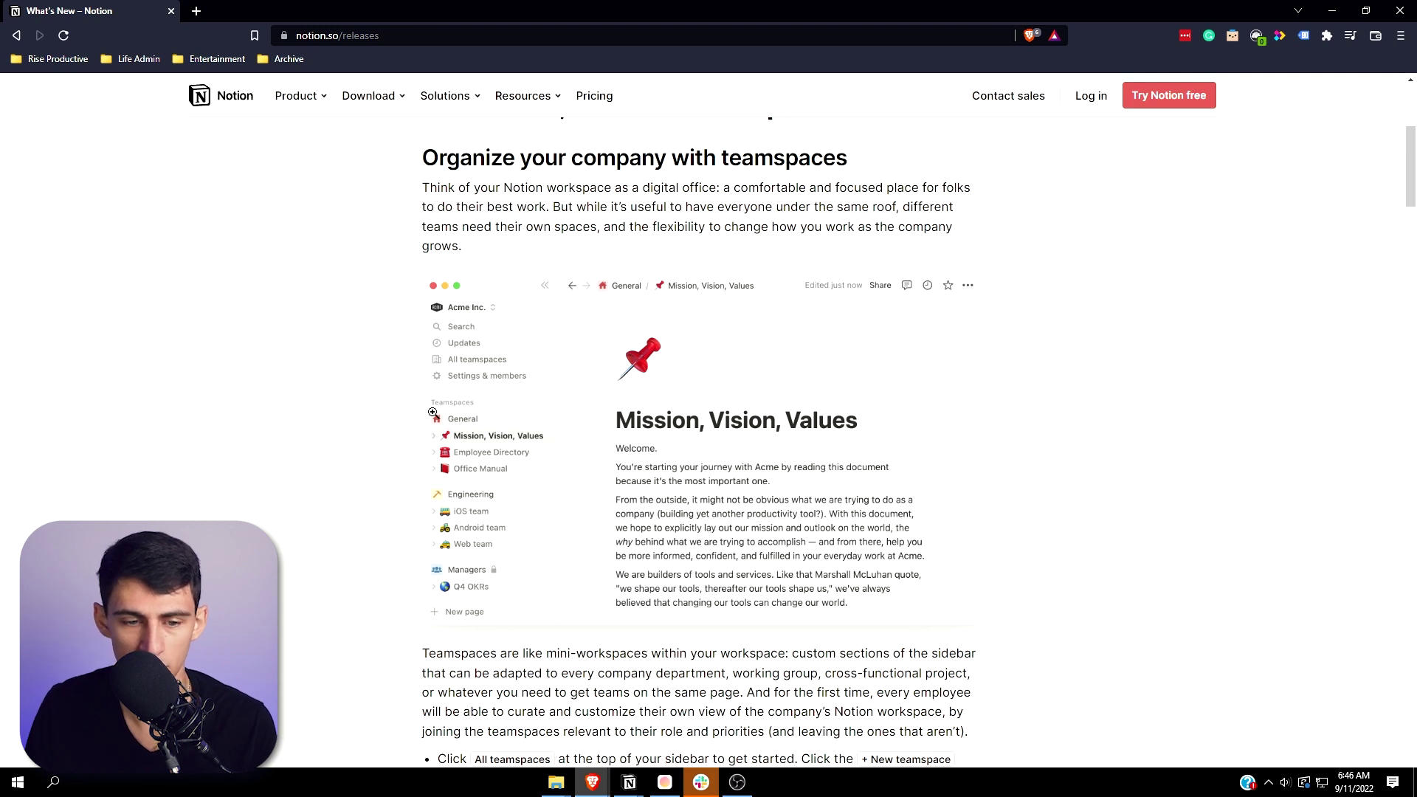
# Enlarge and close the teamspaces screenshot, then scroll up the releases page.
pyautogui.click(432, 412)
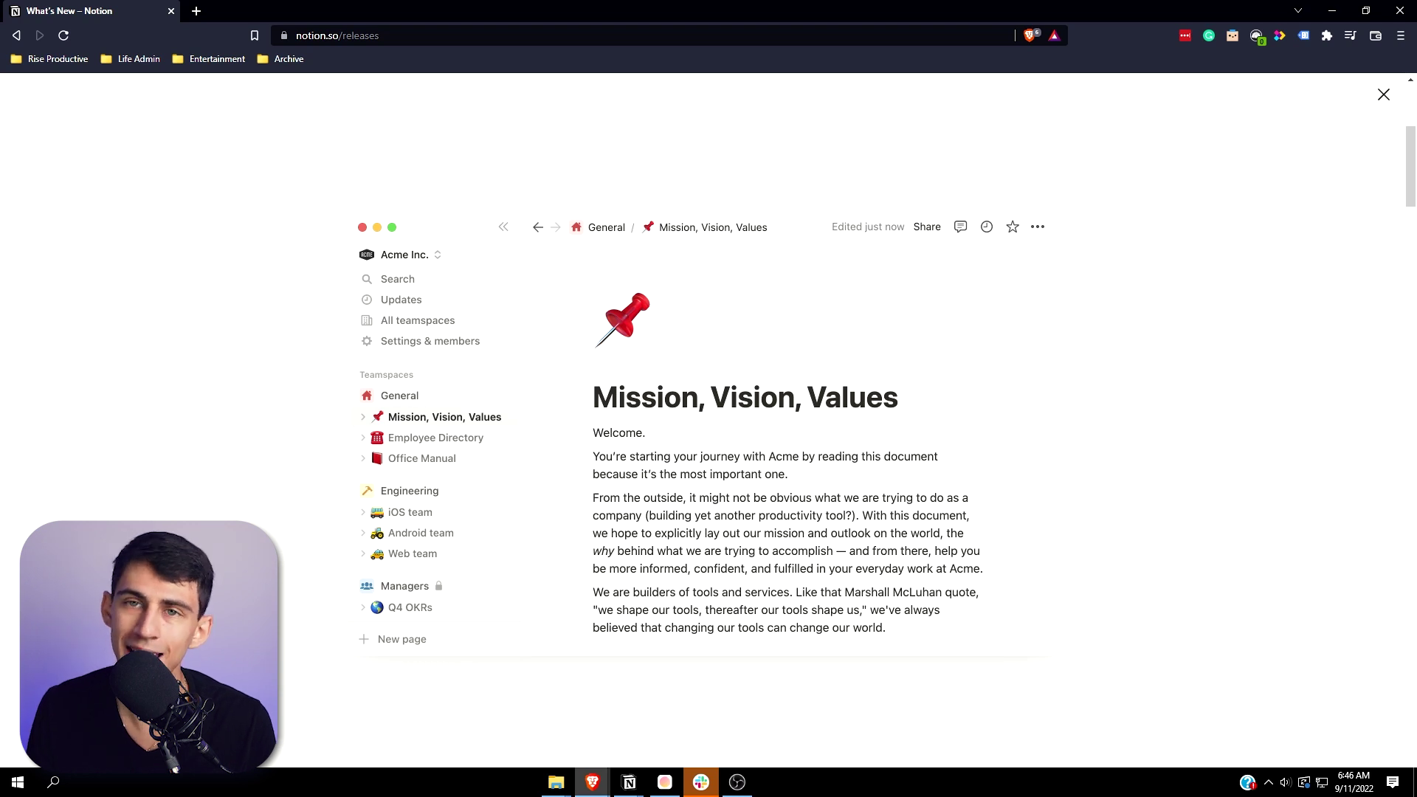
pyautogui.press('Escape')
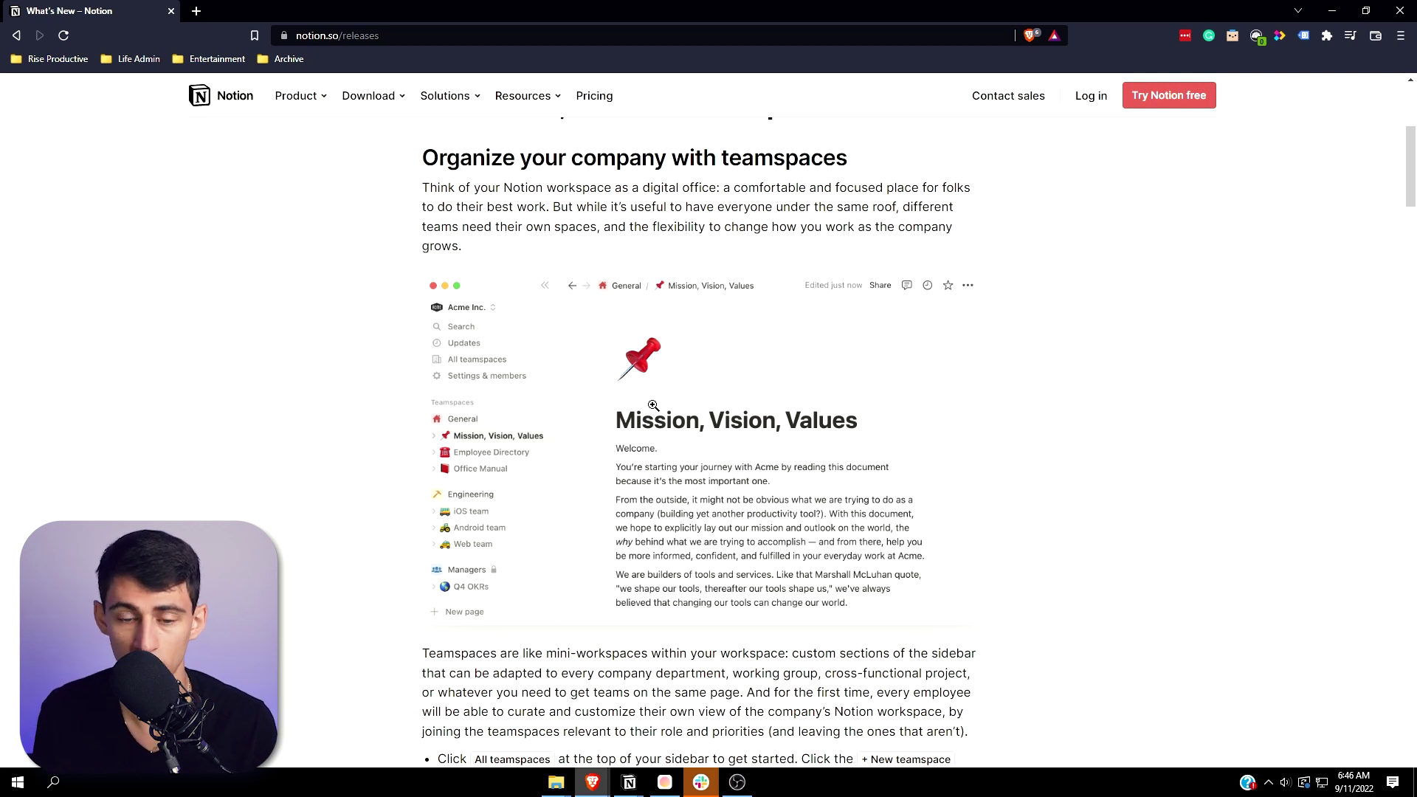
pyautogui.scroll(2, 653, 405)
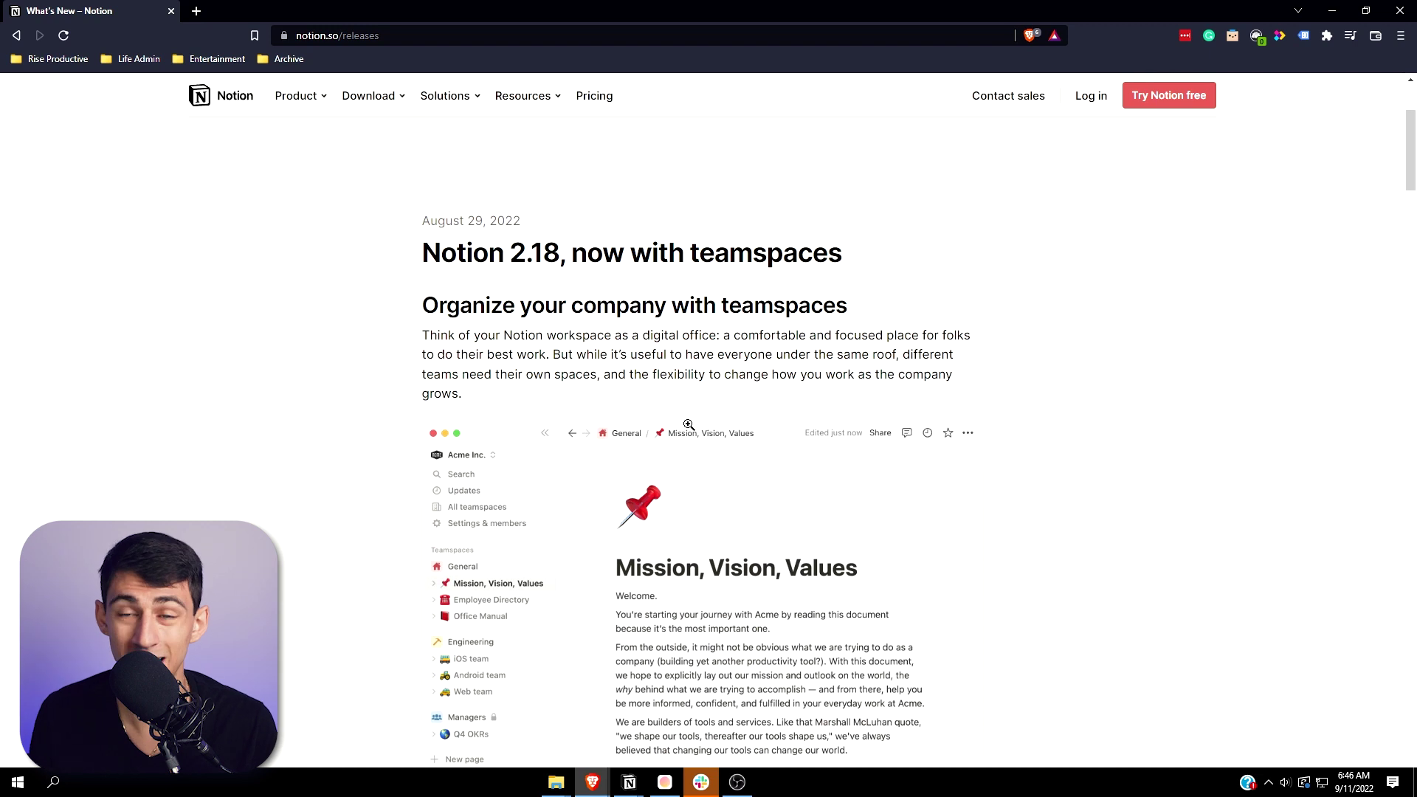